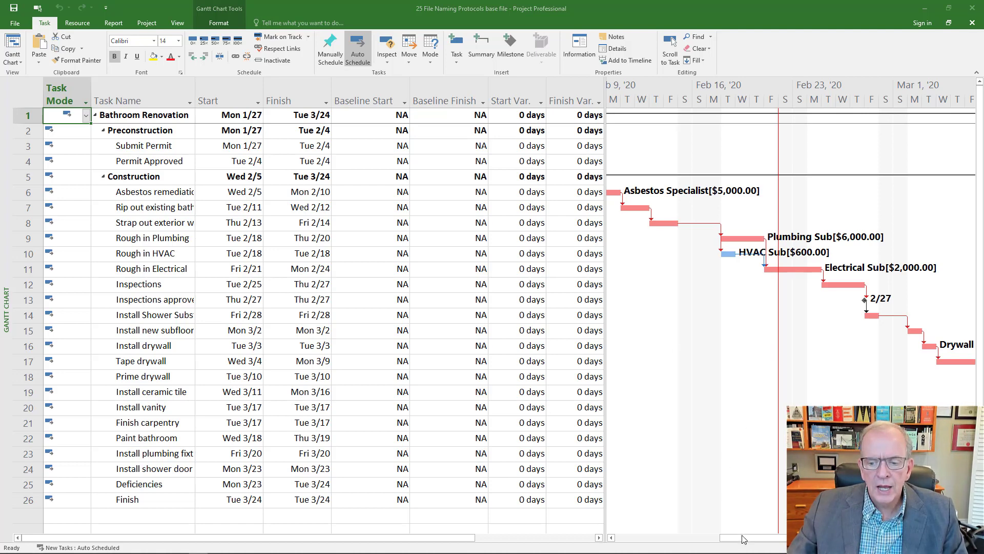
left_click_drag(738, 542, 696, 516)
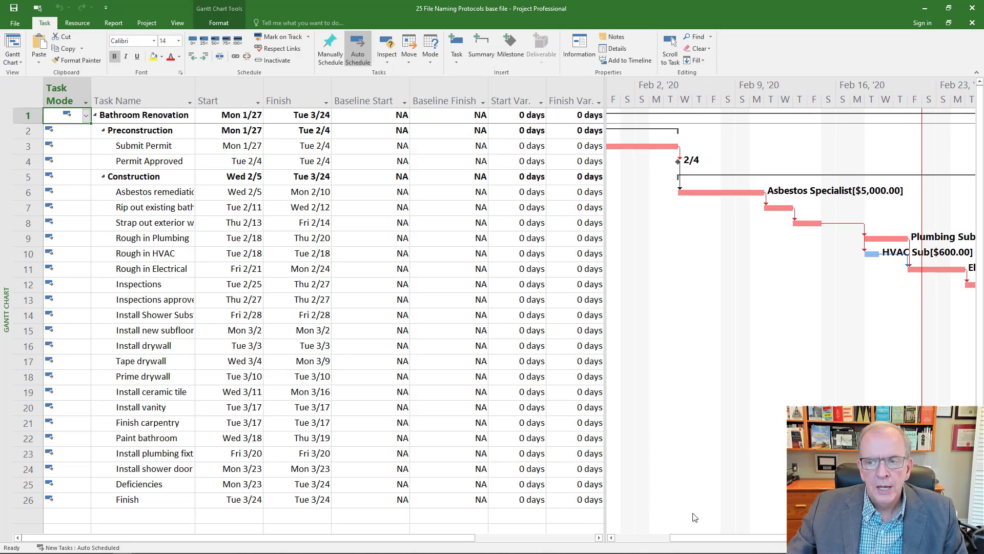
left_click_drag(726, 543, 766, 544)
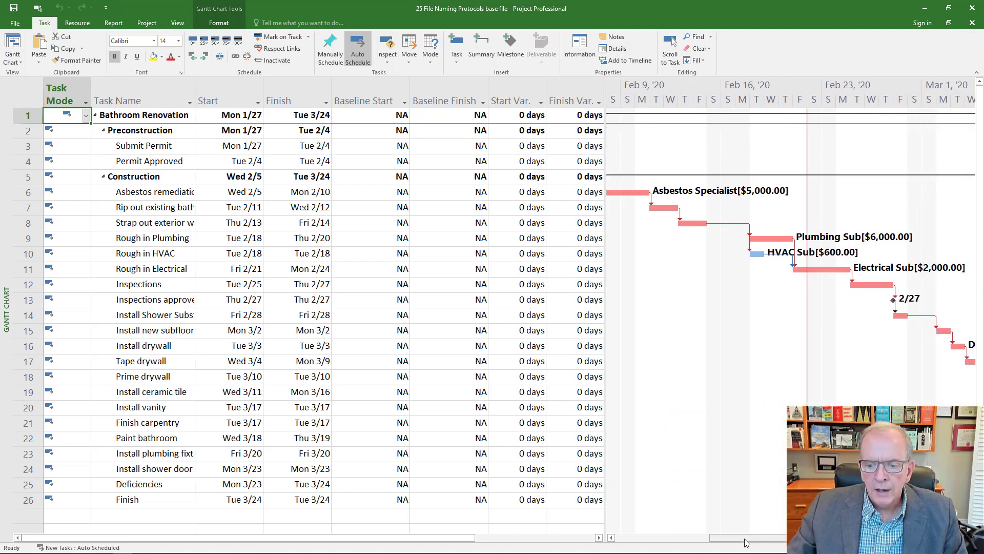
left_click_drag(744, 537, 765, 535)
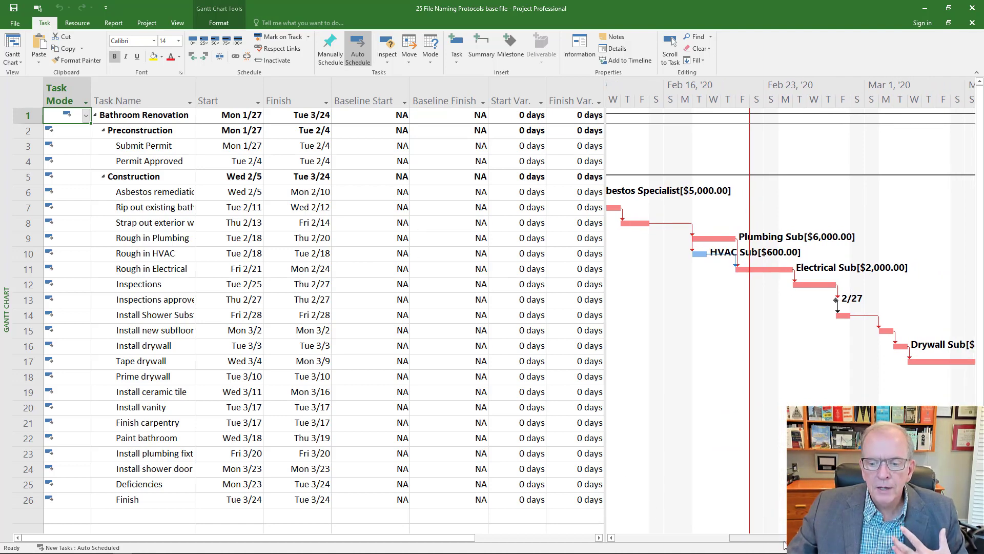
left_click_drag(769, 537, 690, 546)
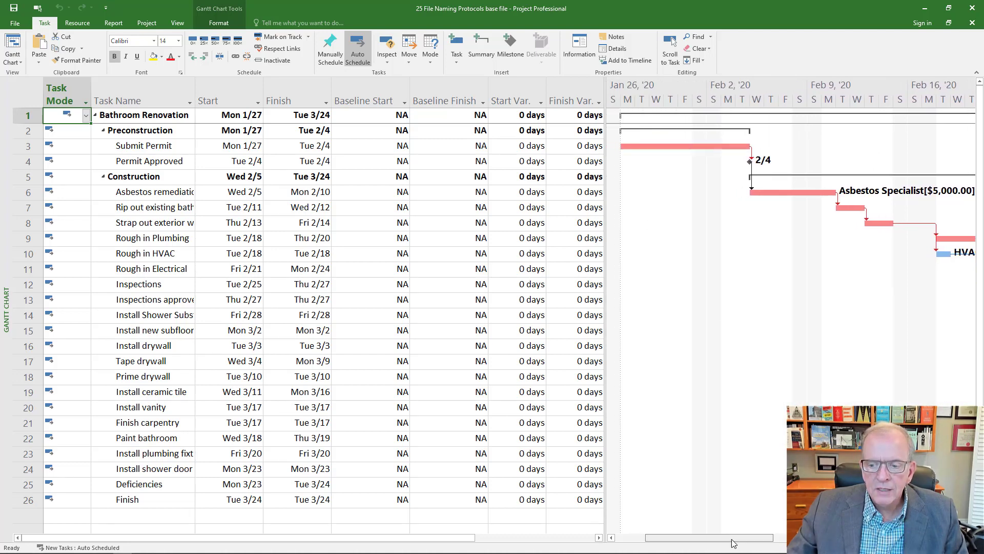
left_click_drag(730, 545, 754, 545)
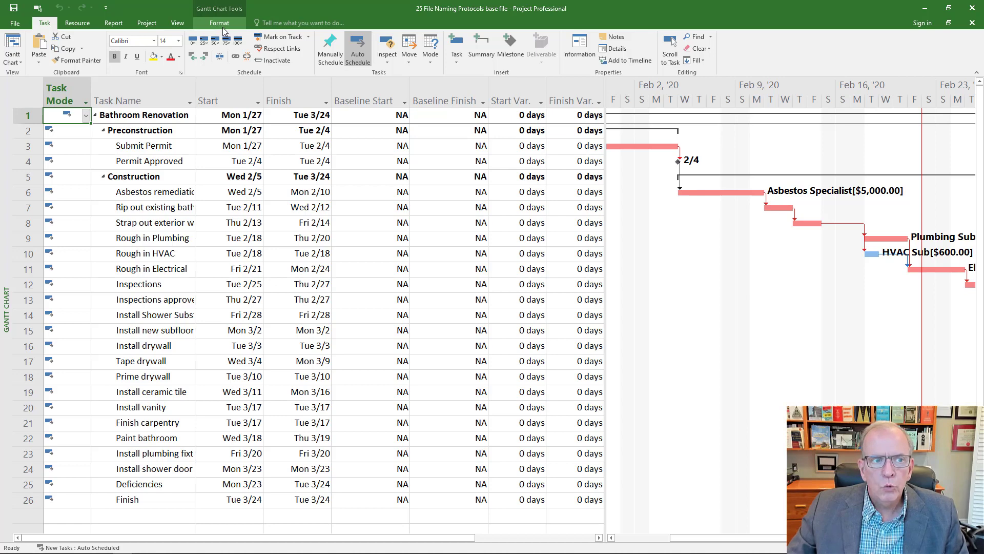
Set the baseline for the entire project and check the Baseline Start and Baseline Finish columns.
left_click(148, 23)
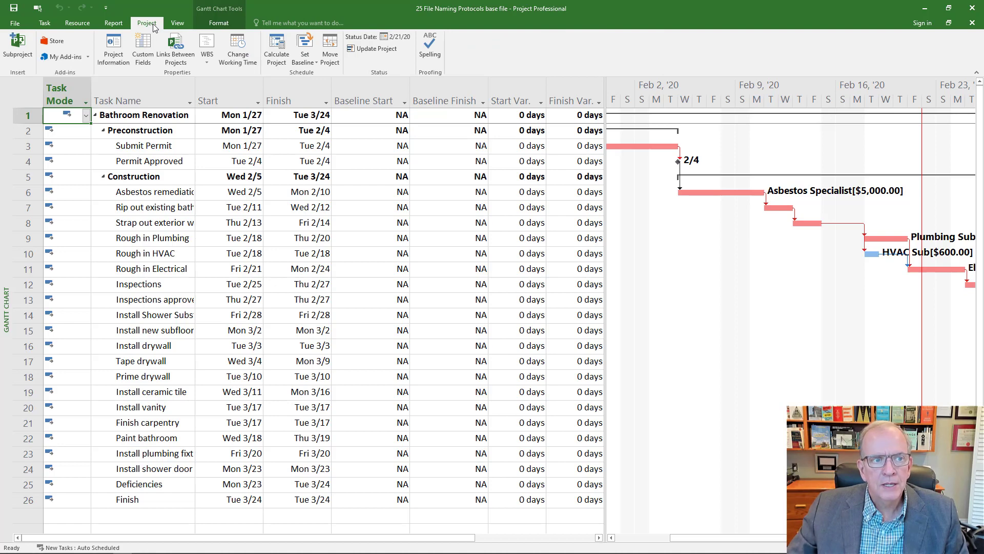
left_click(304, 61)
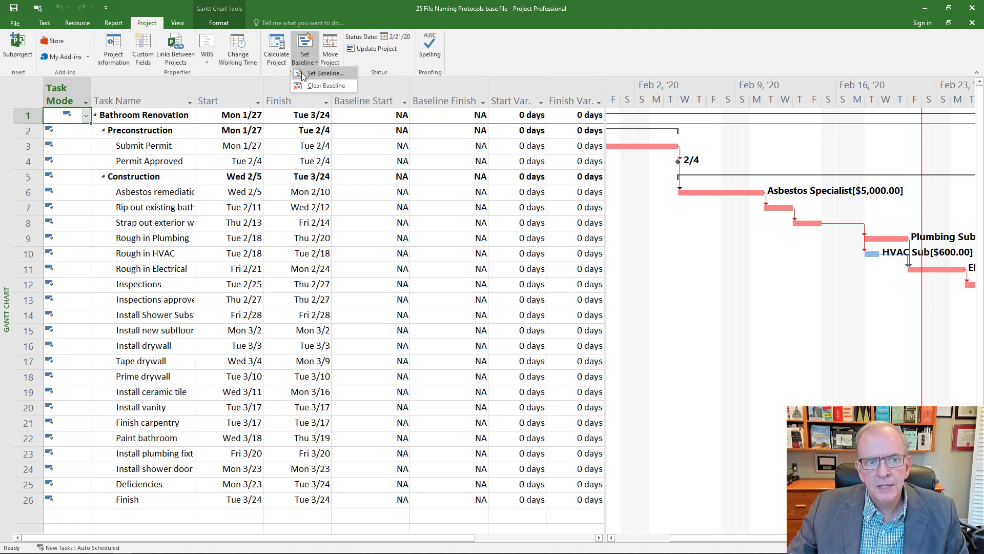
left_click(302, 76)
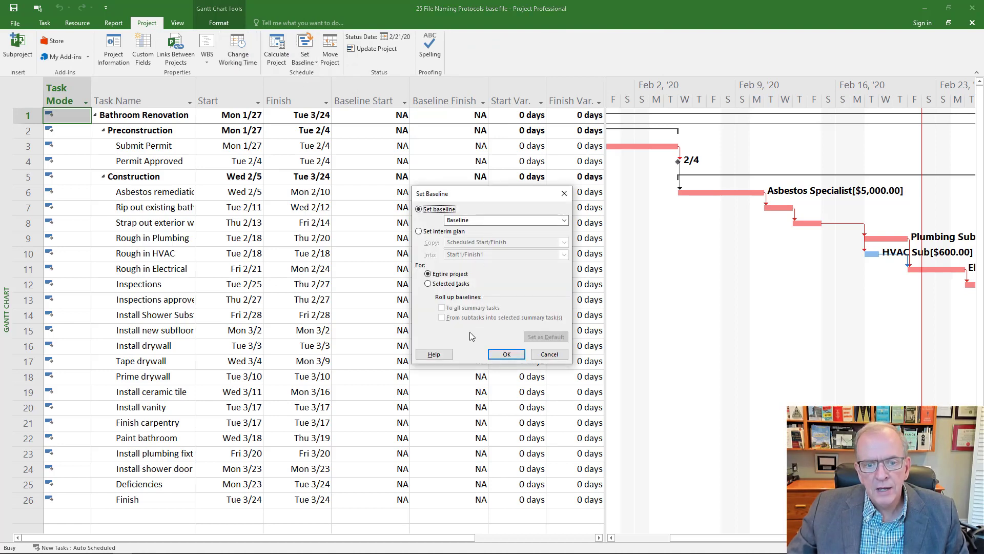
left_click(501, 358)
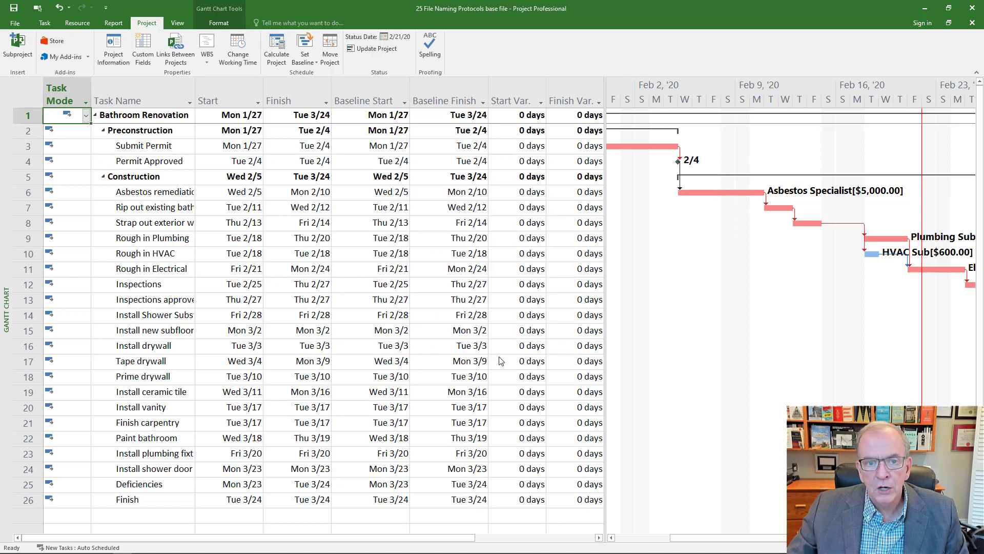
left_click(373, 88)
left_click(455, 88)
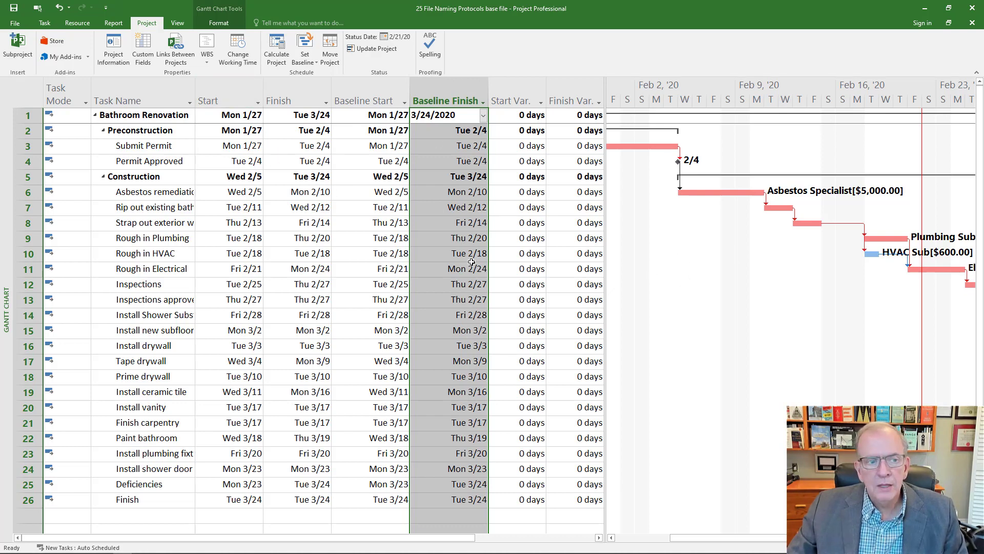
Switch the task table from Variance to Entry.
left_click(30, 95)
right_click(31, 96)
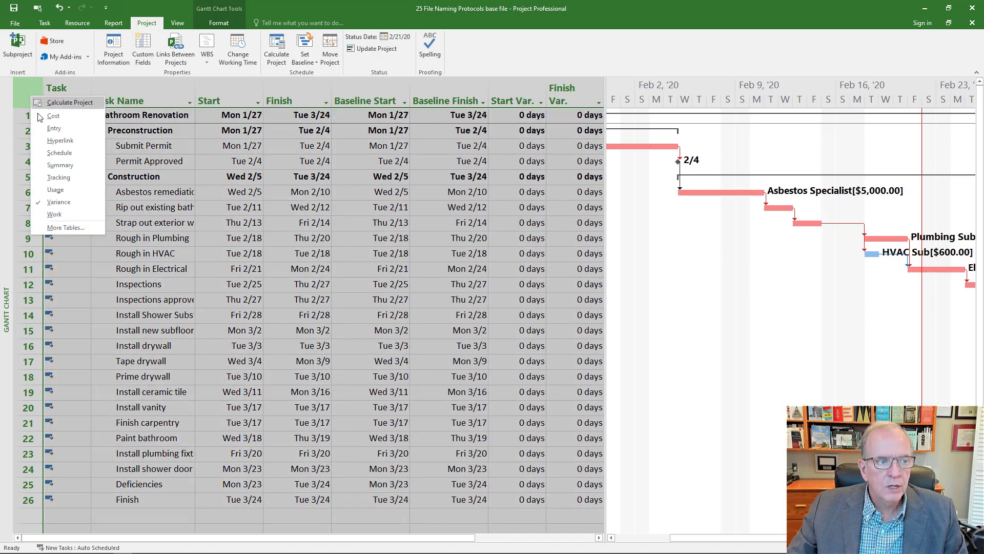
left_click(52, 129)
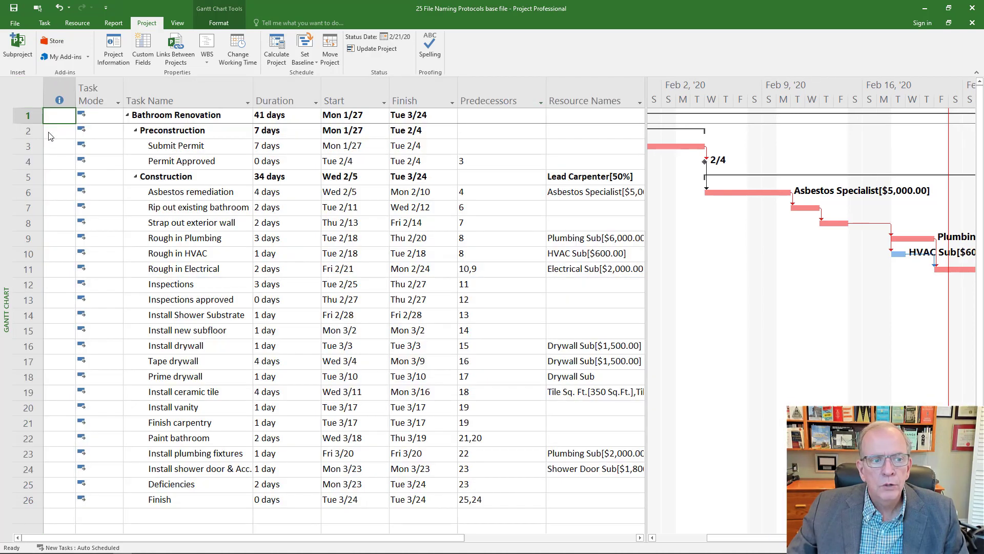
Set the duration of Submit Permit to 8 days and of Asbestos remediation to 5 days.
left_click(272, 145)
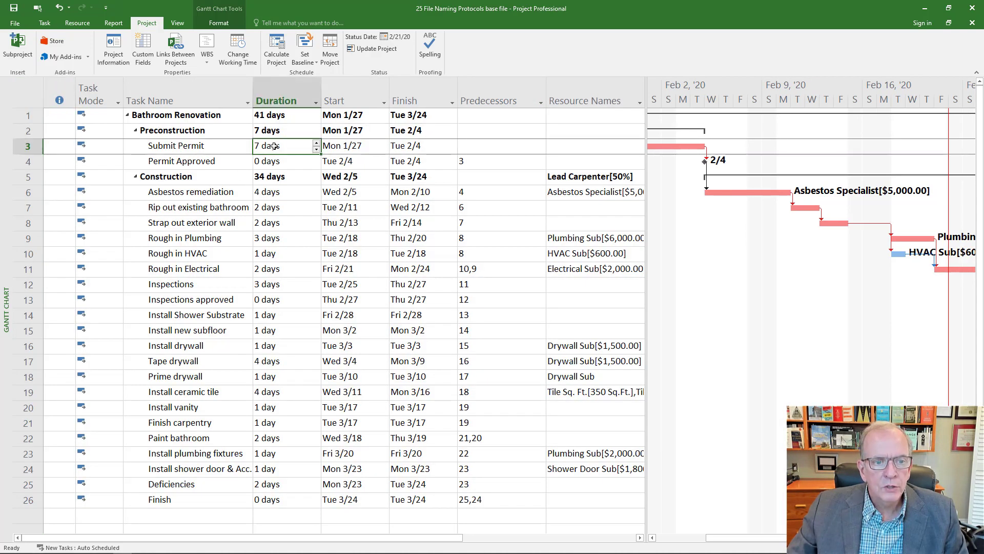
left_click(317, 143)
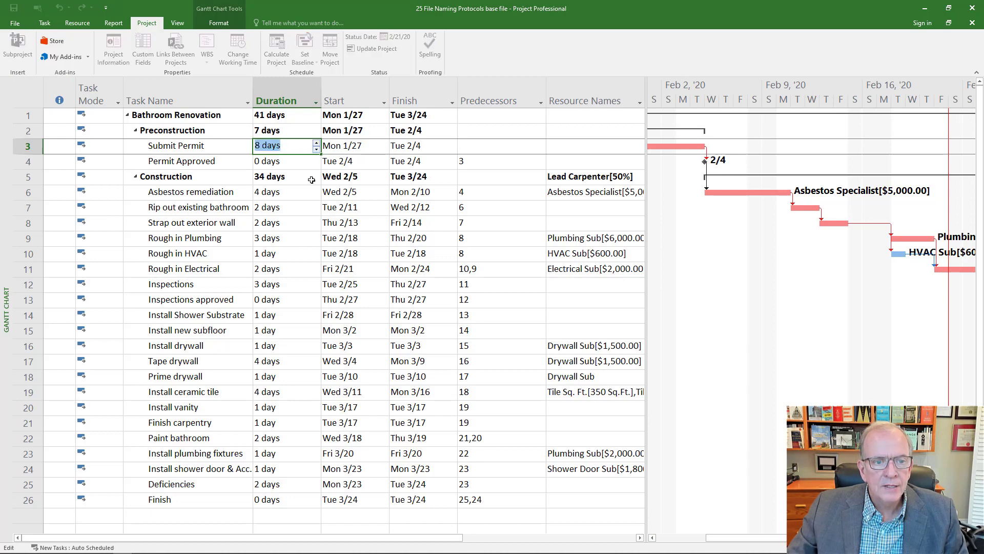
left_click(314, 162)
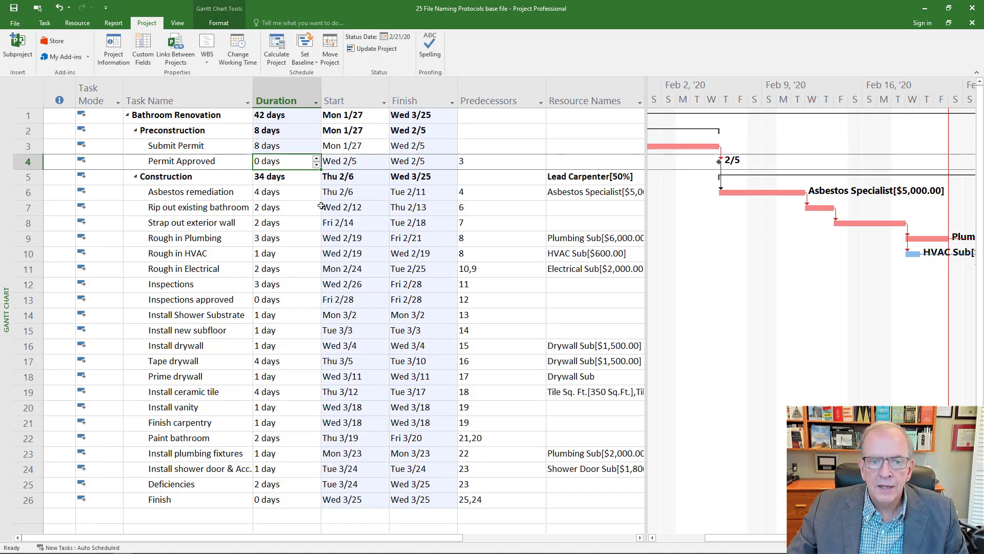
left_click(282, 191)
left_click(317, 190)
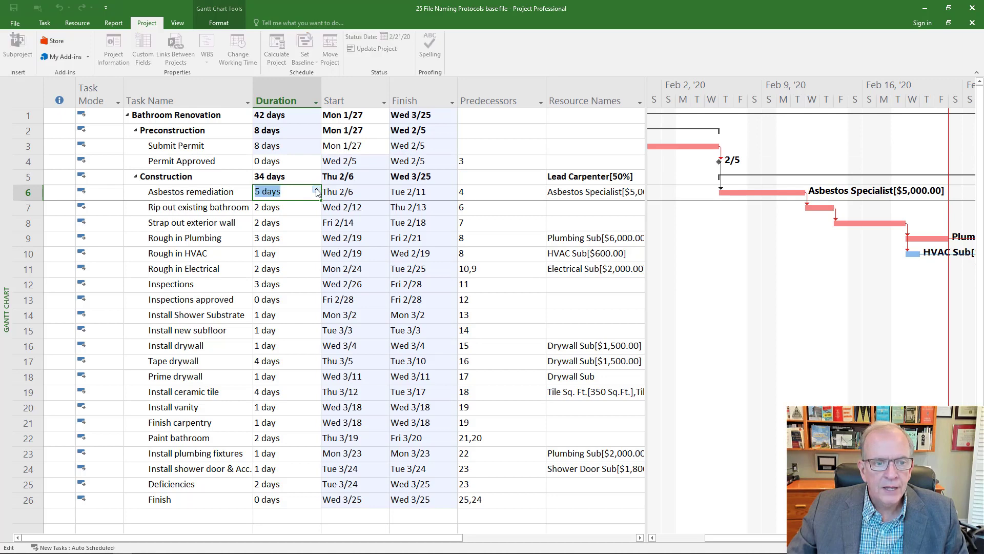
left_click(296, 206)
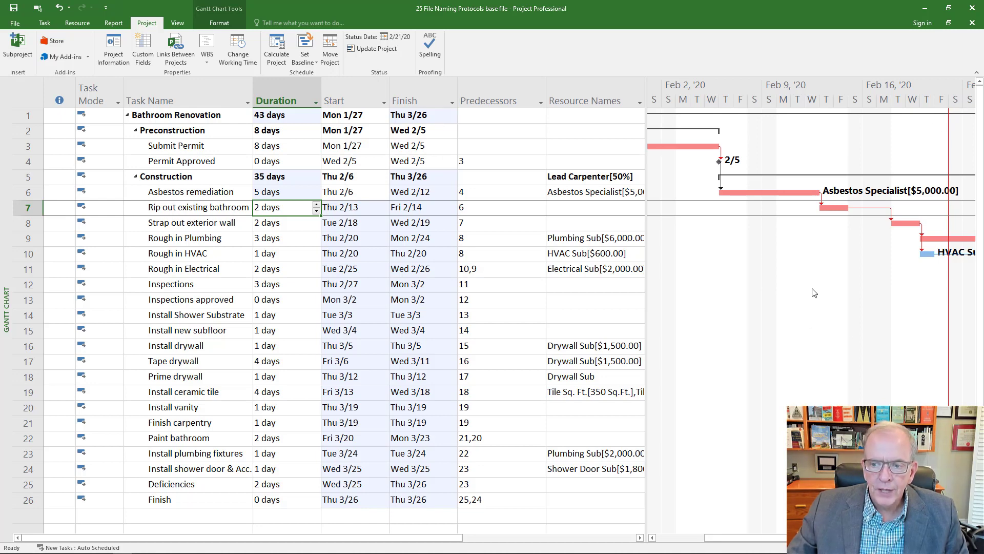
Examine the line type and color settings of the Status Date gridline in the Gantt chart, leaving them as they are.
right_click(768, 320)
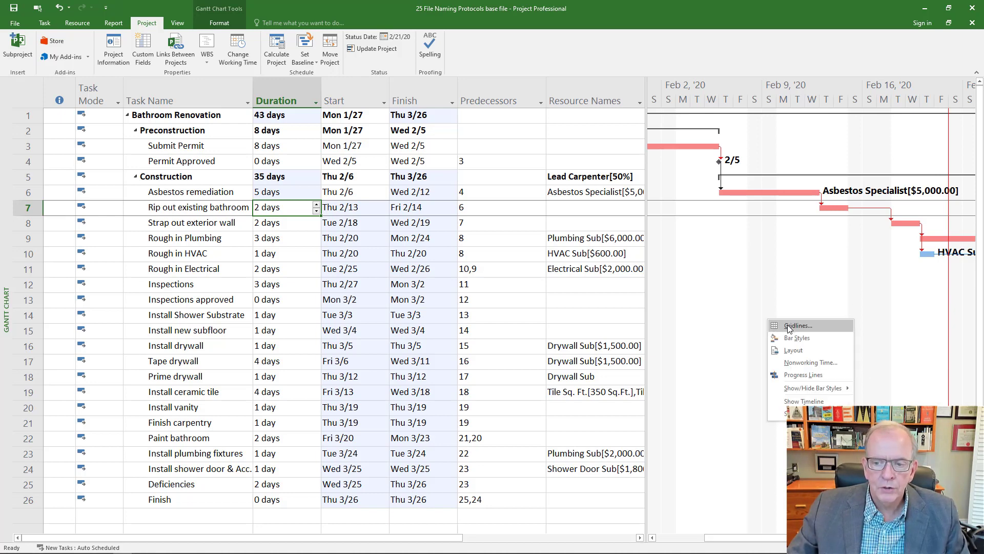
left_click(788, 326)
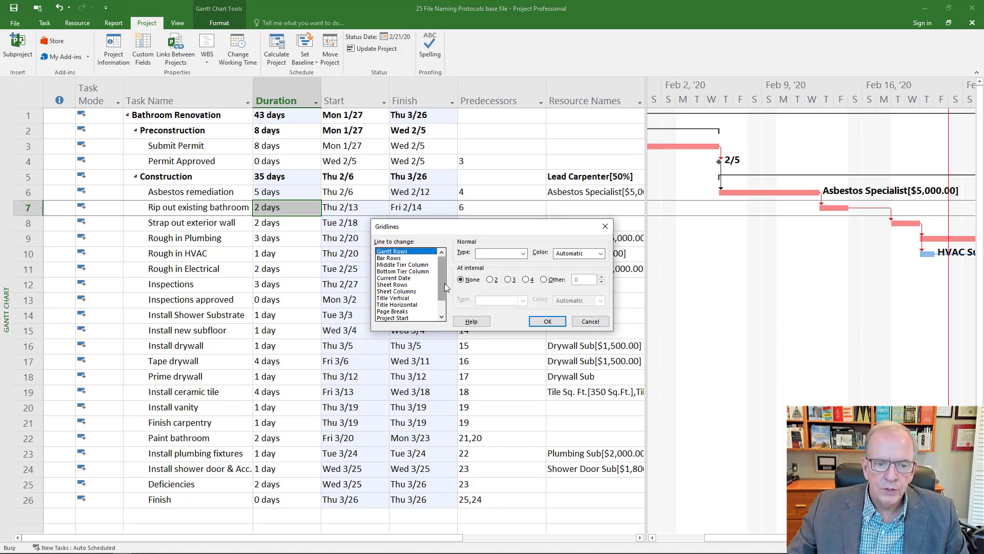
left_click_drag(445, 283, 444, 312)
left_click(392, 312)
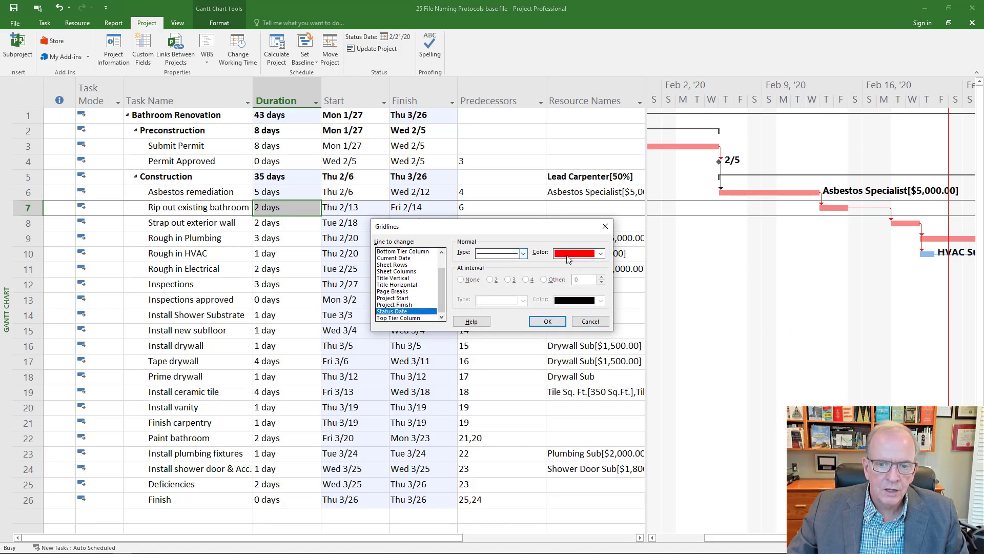
left_click(605, 227)
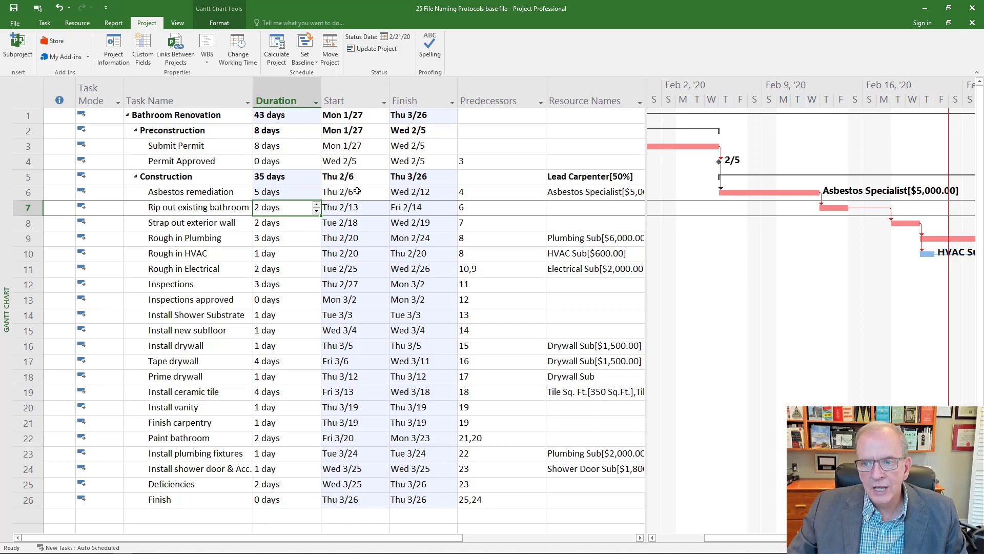
Mark all tasks in the project as on track and apply the Variance table.
left_click(26, 89)
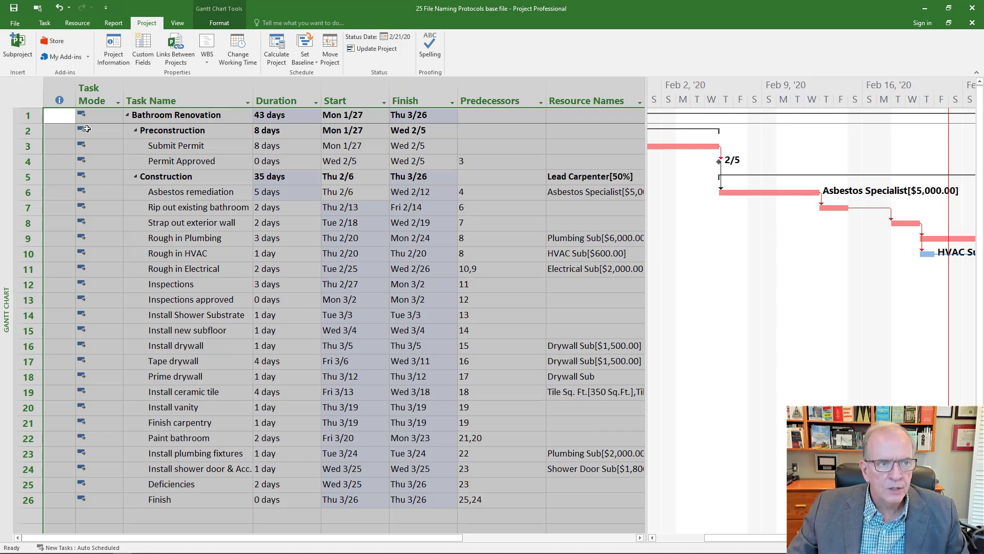
left_click(45, 23)
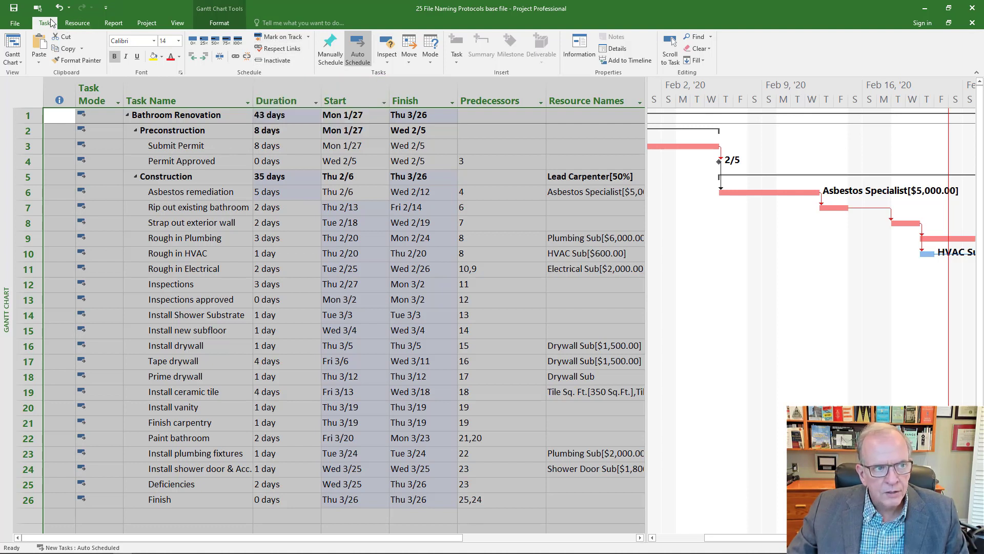
left_click(279, 37)
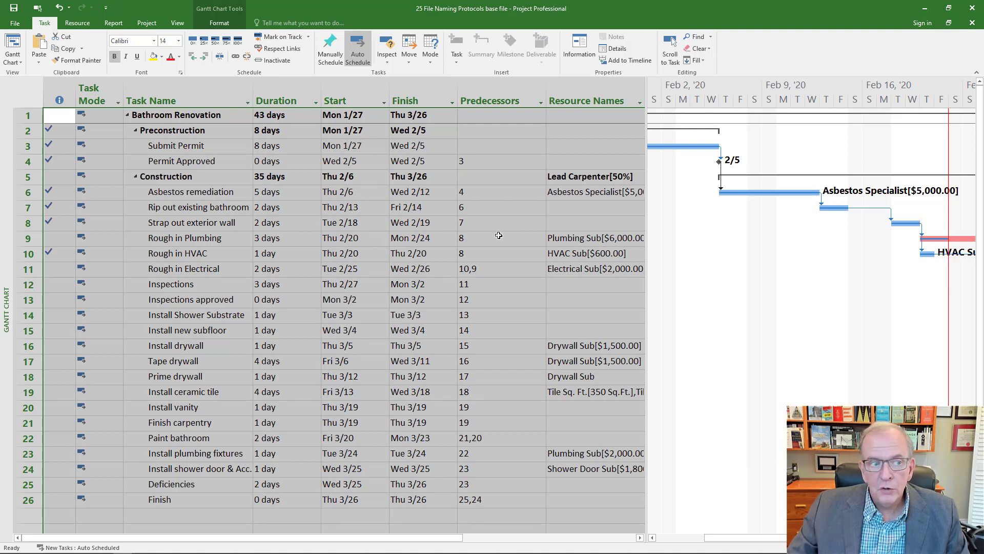
right_click(25, 100)
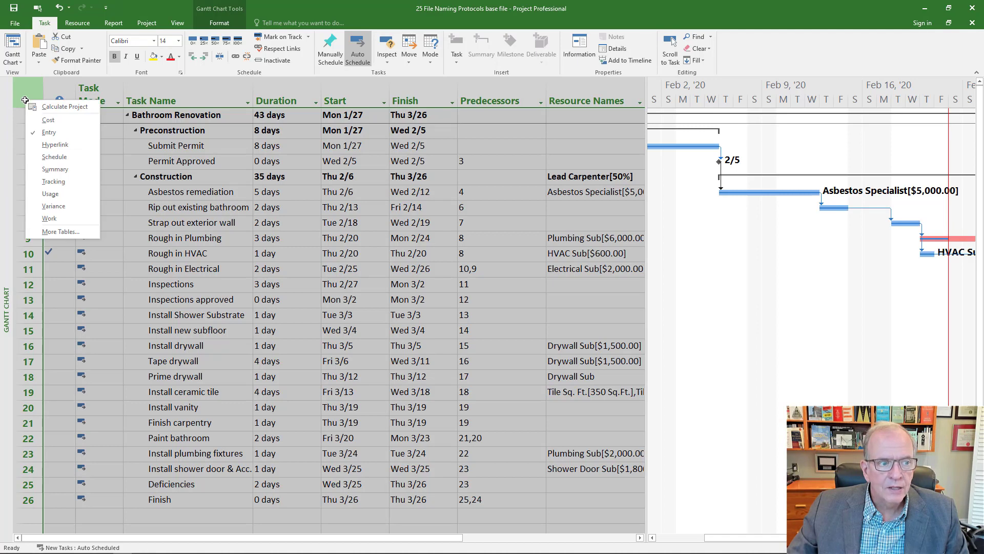
left_click(53, 206)
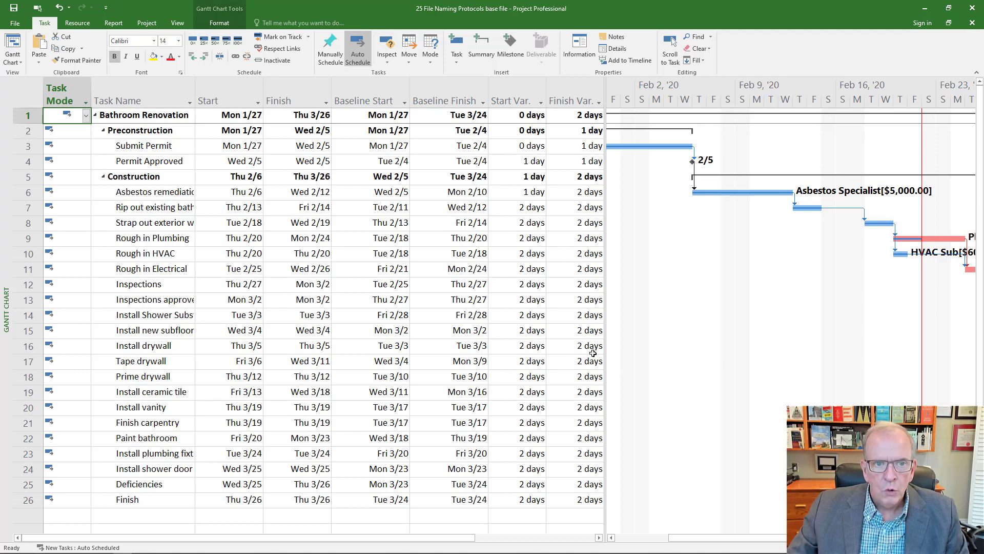
Switch to the Tracking Gantt view and locate the Rough in Plumbing task's bar to compare the schedule with the baseline.
right_click(3, 207)
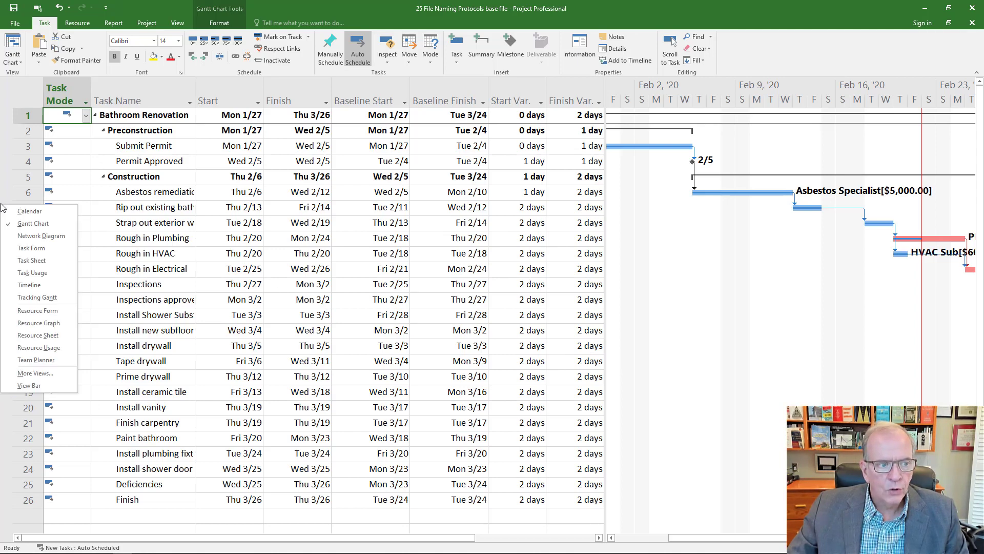
left_click(36, 297)
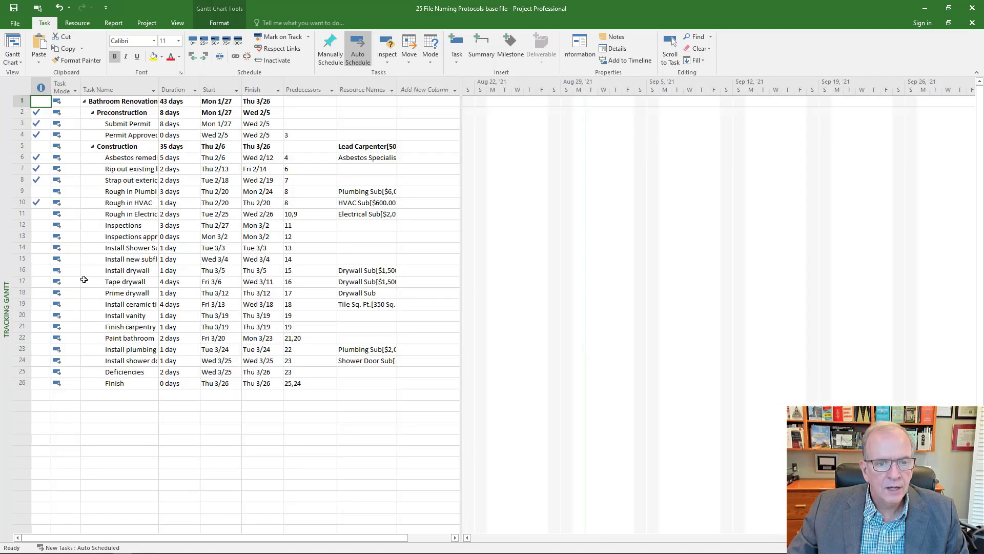
left_click(134, 194)
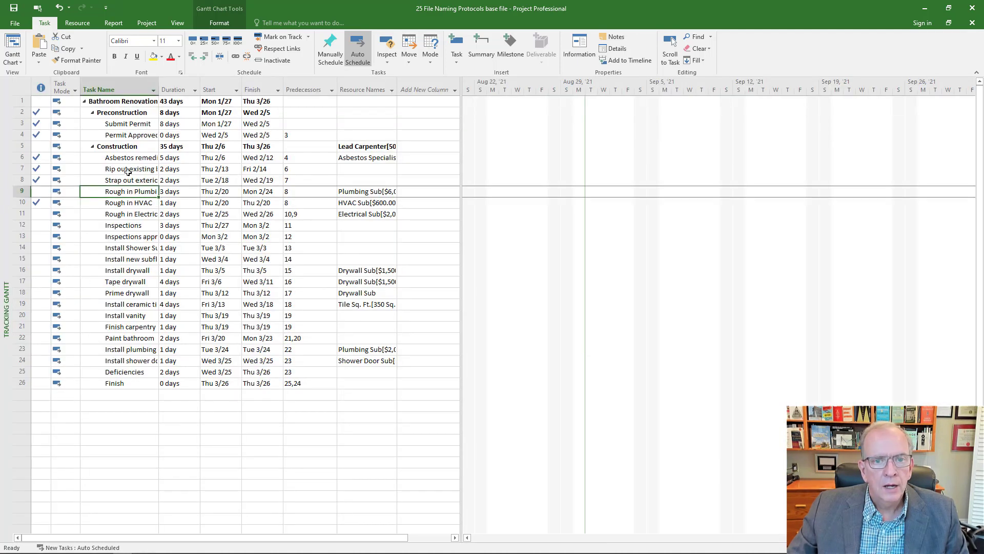
left_click(670, 54)
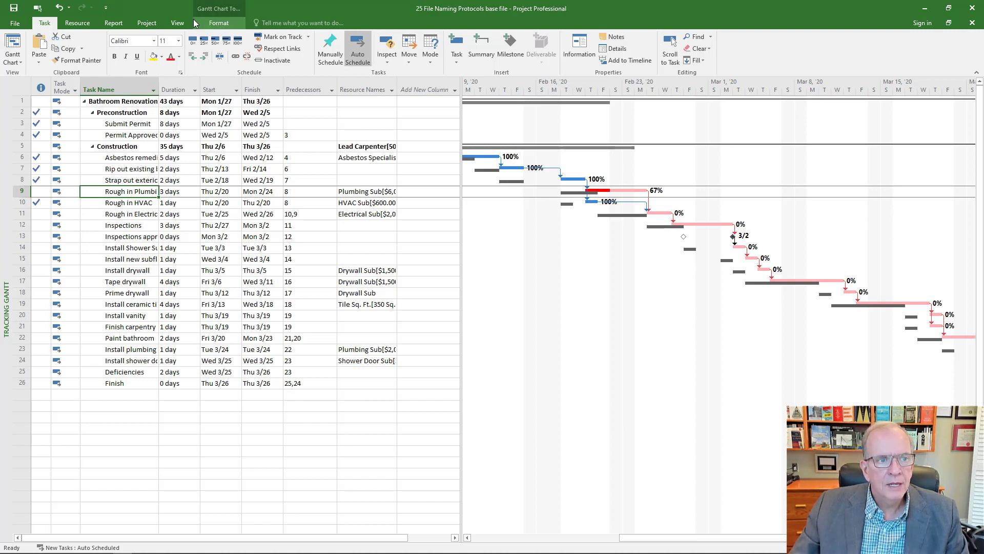
left_click(146, 24)
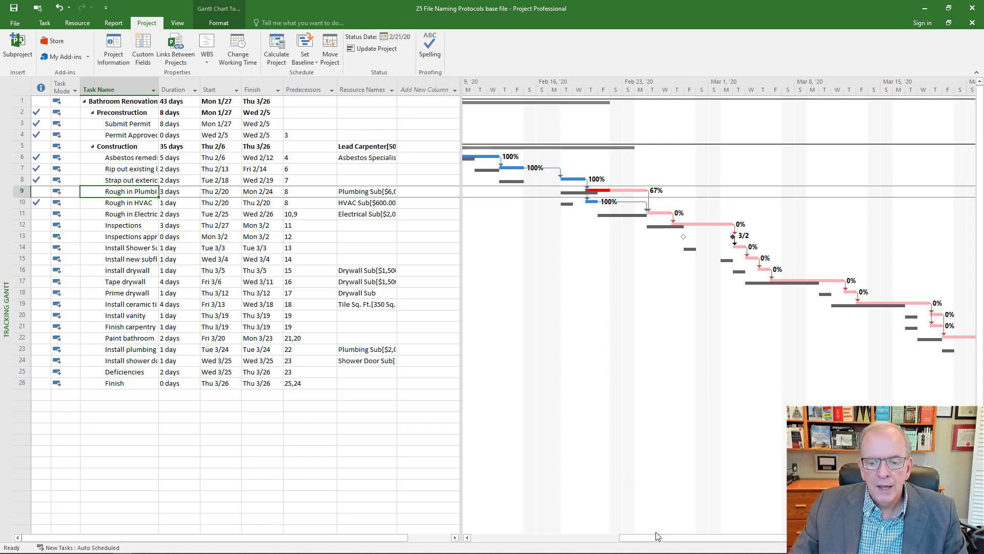
left_click_drag(655, 536, 563, 499)
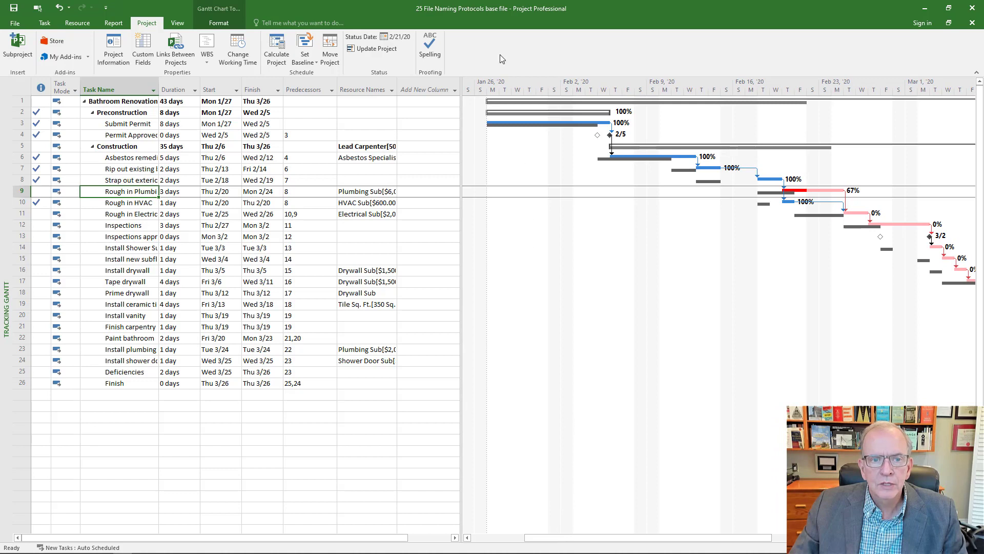